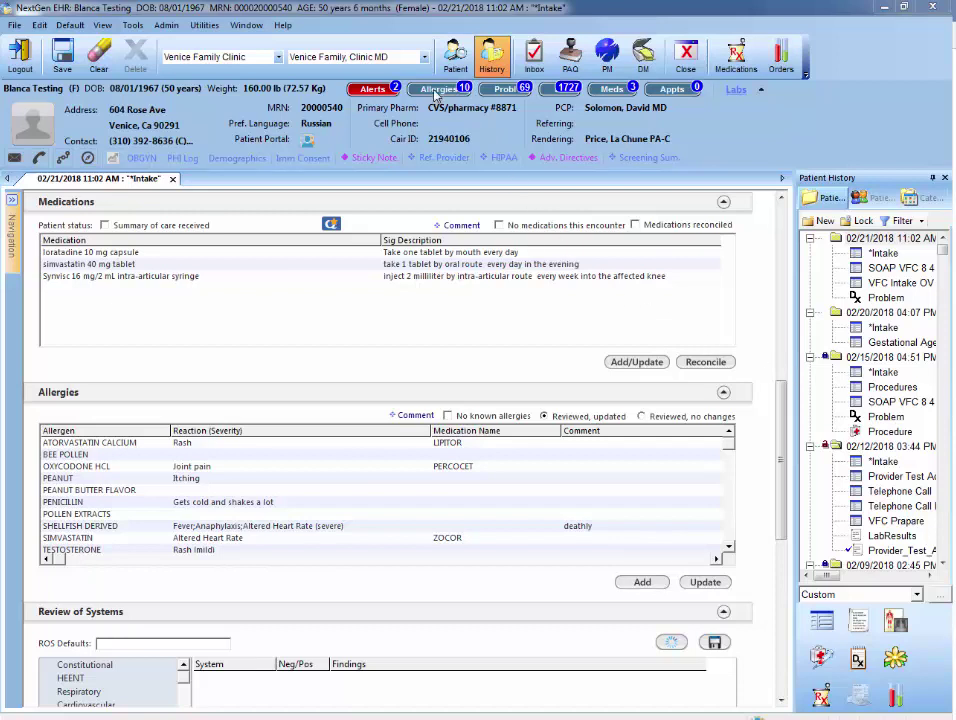
Step: Preview the patient's recorded allergies from the Allergies badge in the banner
{"action": "mouse_move", "coordinate": [437, 97]}
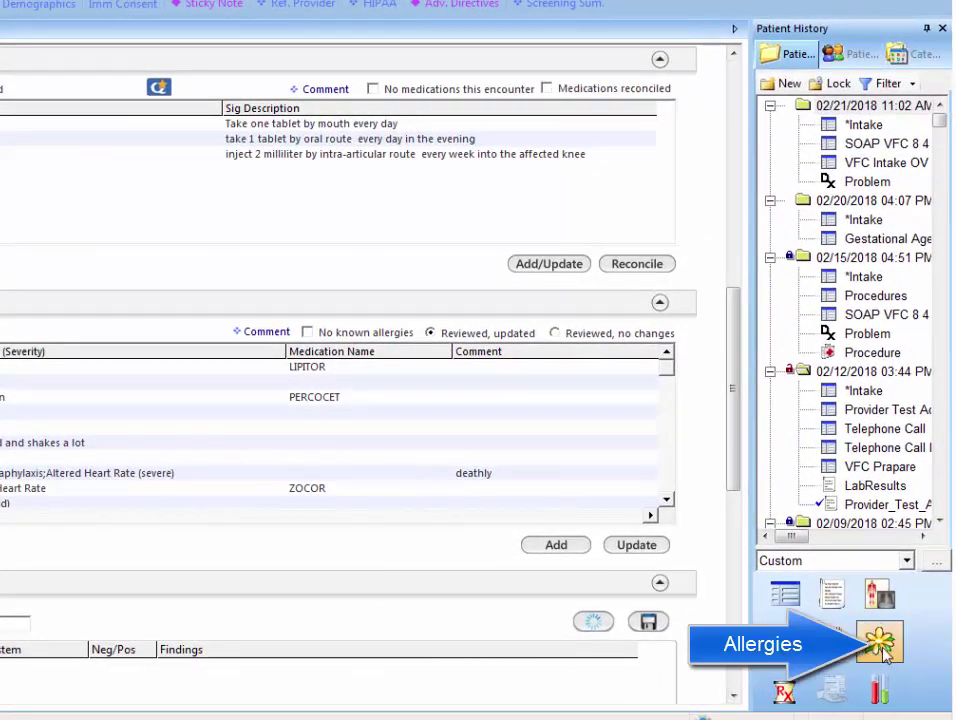
Step: Open the Medication Allergies list and review its entries with resolved dates
{"action": "left_click", "coordinate": [881, 648]}
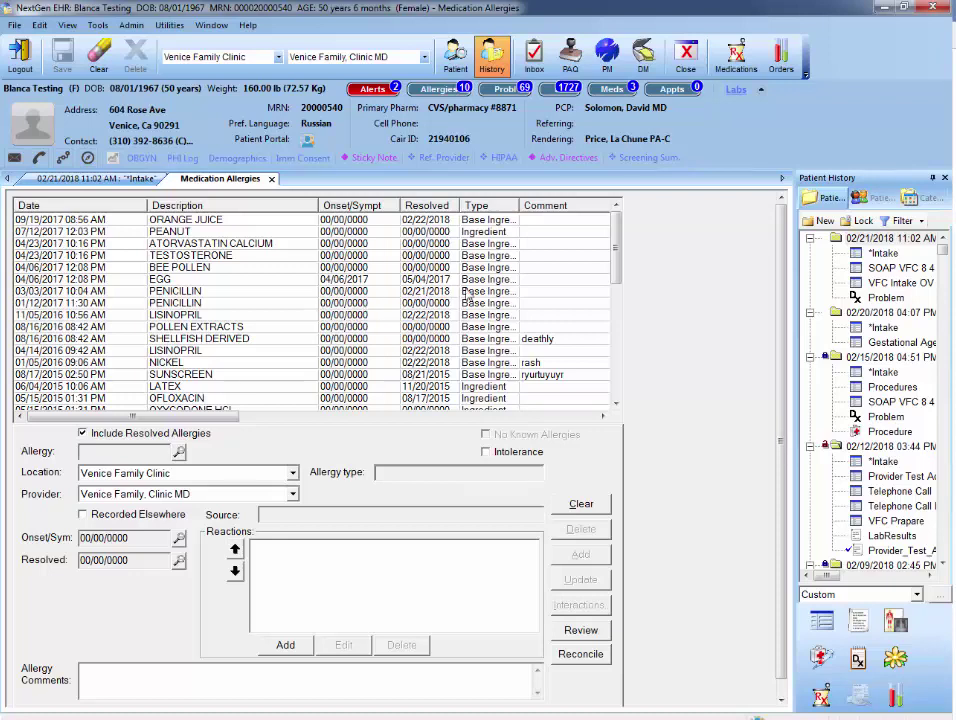
{"action": "mouse_move", "coordinate": [616, 249]}
{"action": "left_mouse_down"}
{"action": "mouse_move", "coordinate": [619, 325]}
{"action": "mouse_move", "coordinate": [620, 251]}
{"action": "left_mouse_up"}
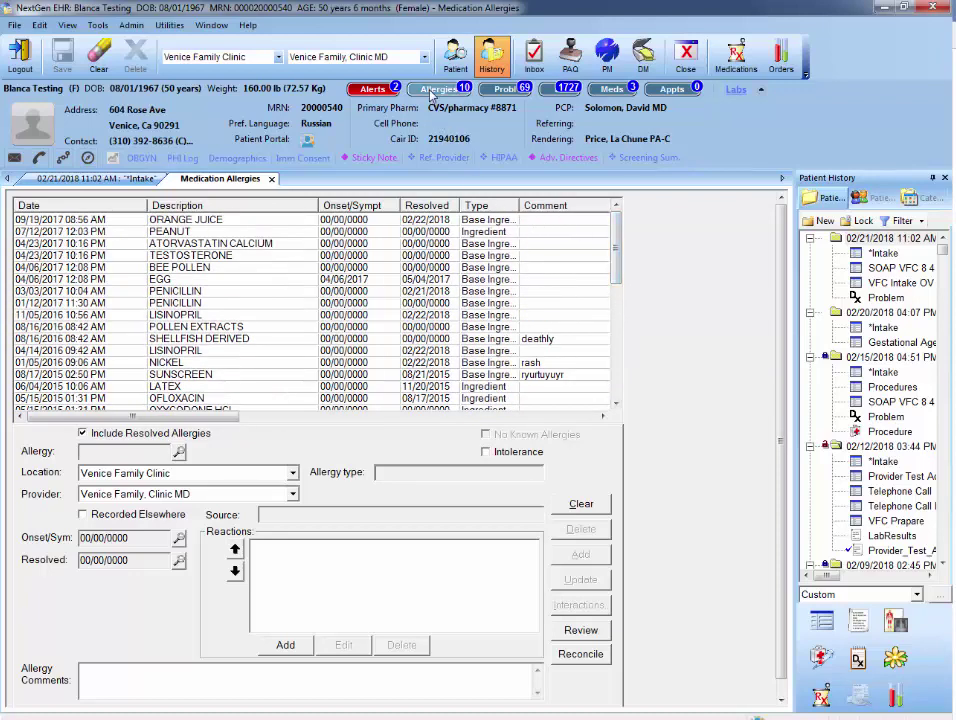
Step: Close the Medication Allergies tab and scroll the Intake page to the Allergies section
{"action": "mouse_move", "coordinate": [431, 92]}
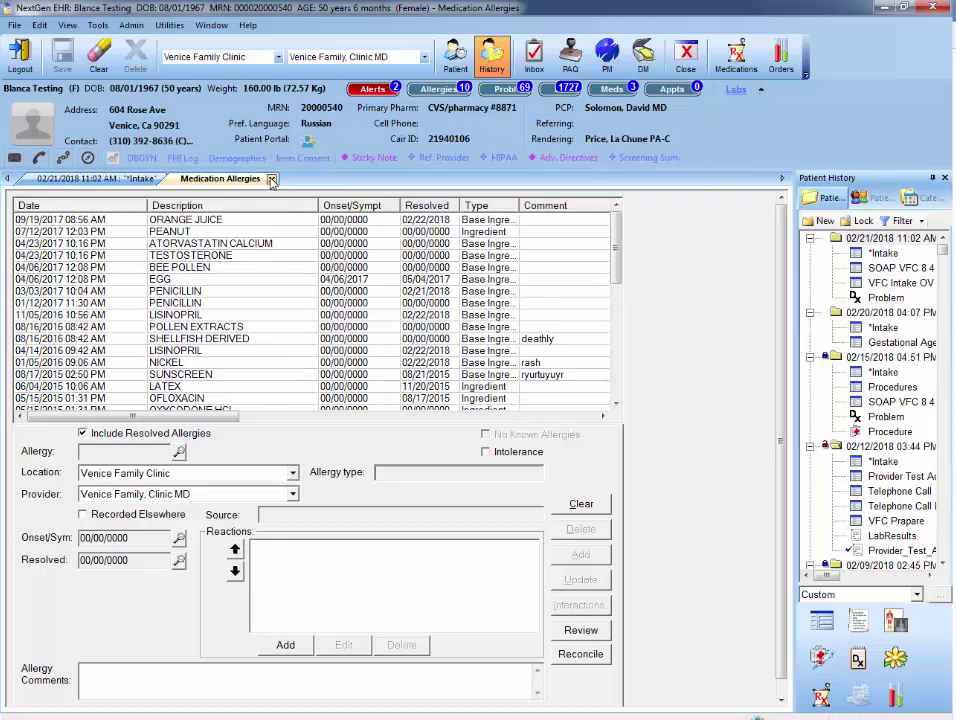
{"action": "left_click", "coordinate": [272, 180]}
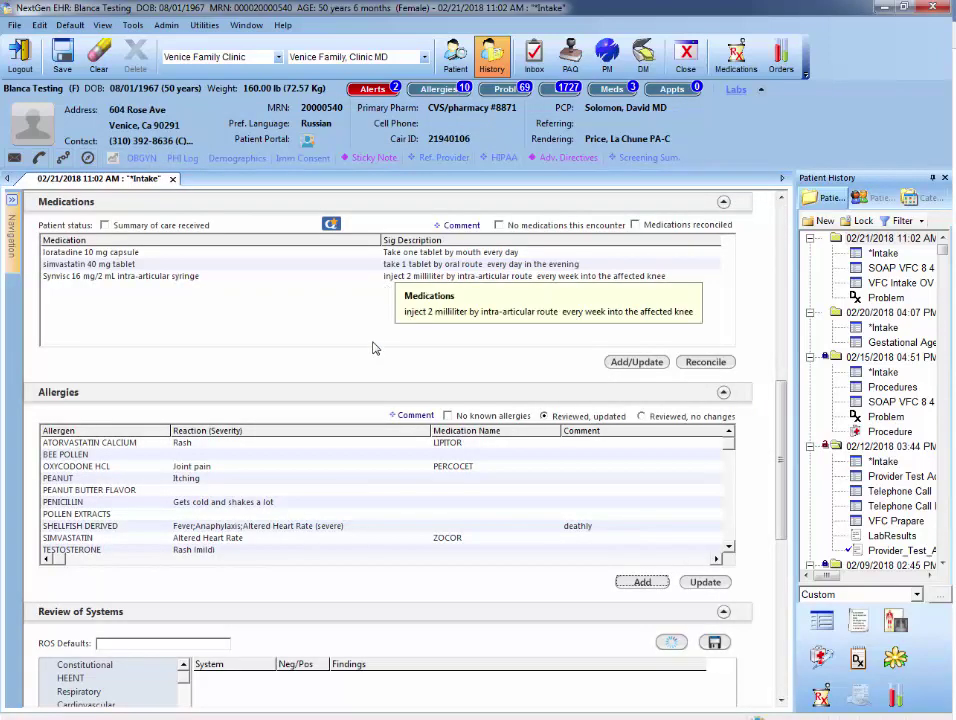
{"action": "scroll", "coordinate": [784, 450], "scroll_direction": "down", "scroll_amount": 1}
{"action": "left_click_drag", "start_coordinate": [784, 450], "coordinate": [784, 460]}
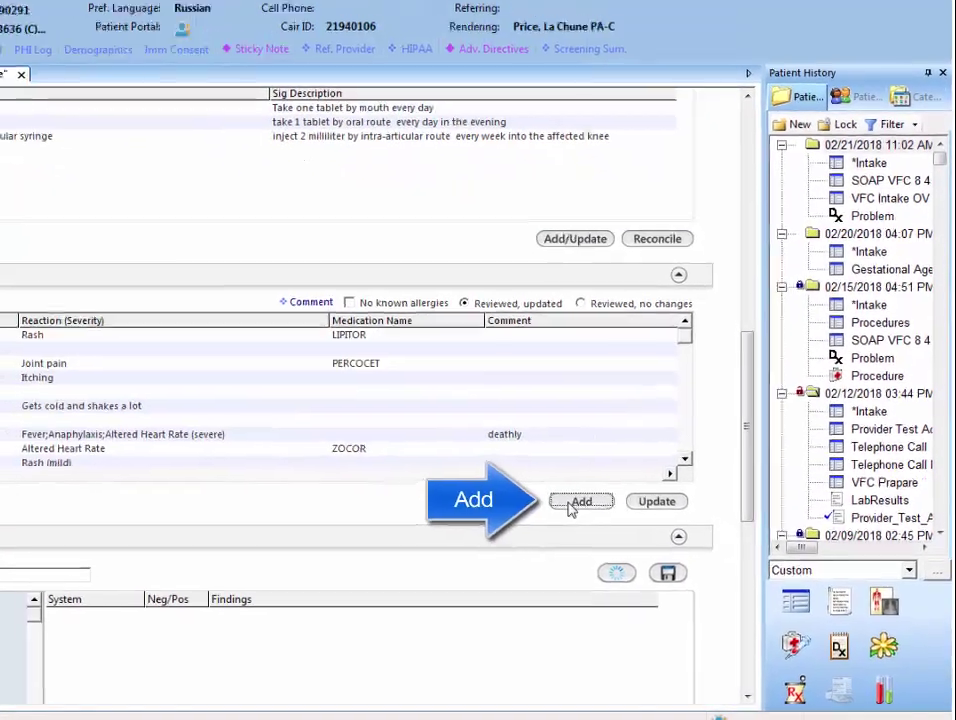
Step: Add the Niacin allergies with an Acne reaction, save, and select the NIACIN entry
{"action": "left_click", "coordinate": [550, 490]}
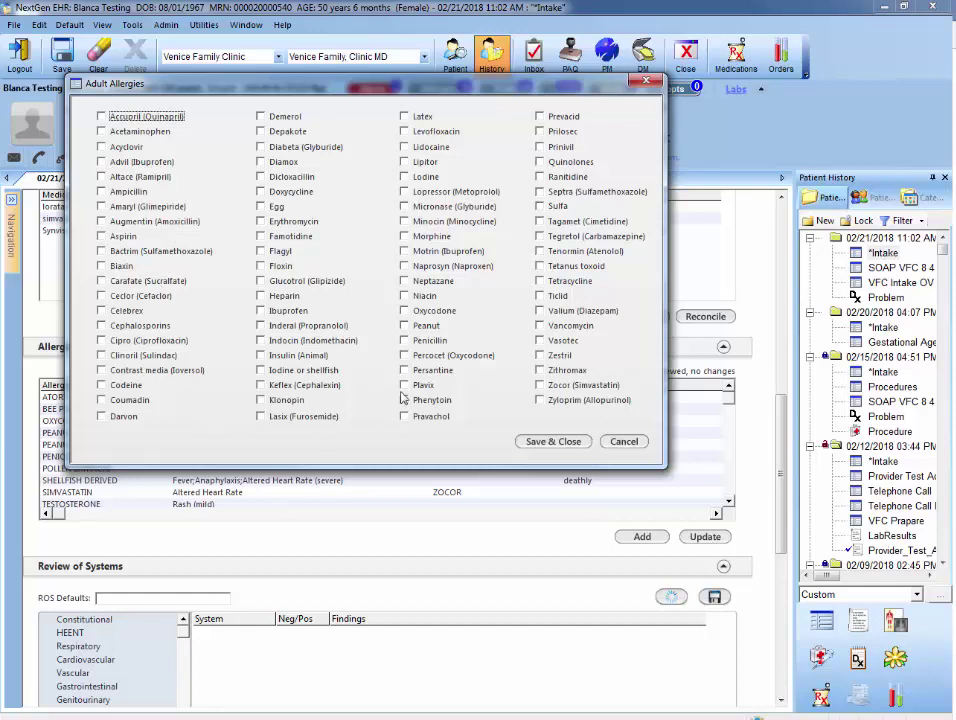
{"action": "left_click", "coordinate": [405, 296]}
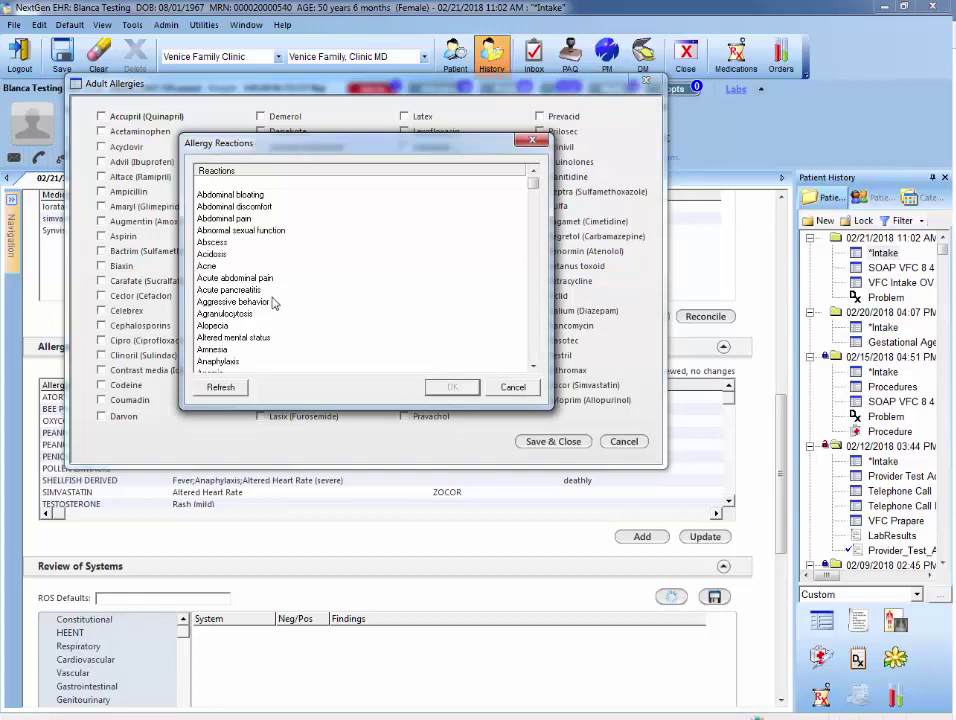
{"action": "left_click", "coordinate": [232, 268]}
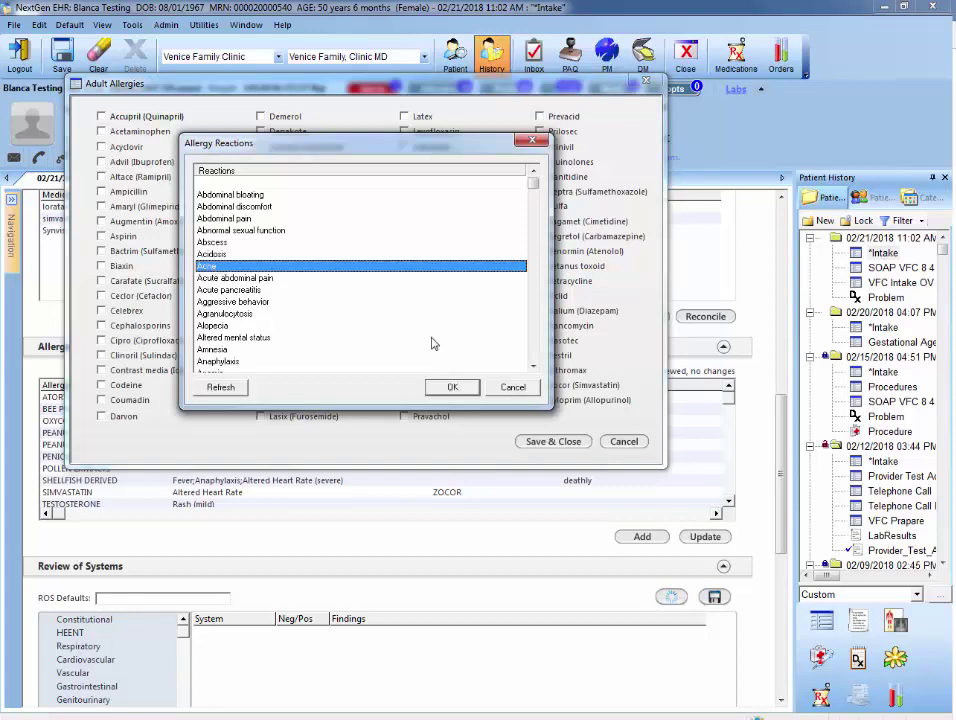
{"action": "left_click", "coordinate": [453, 388]}
{"action": "left_click", "coordinate": [550, 443]}
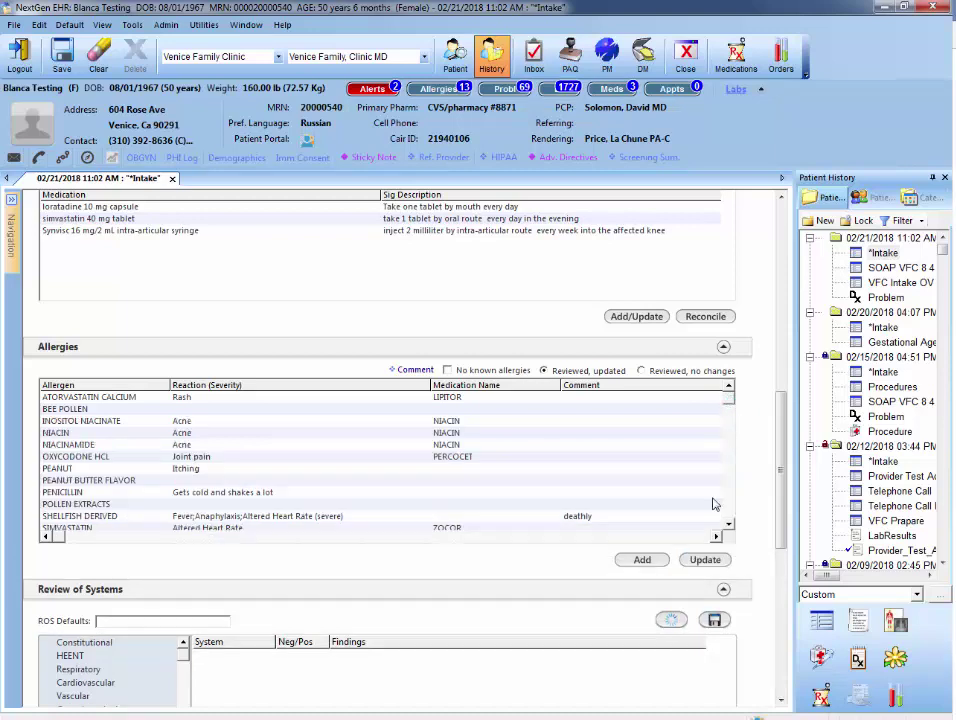
{"action": "left_click", "coordinate": [64, 435]}
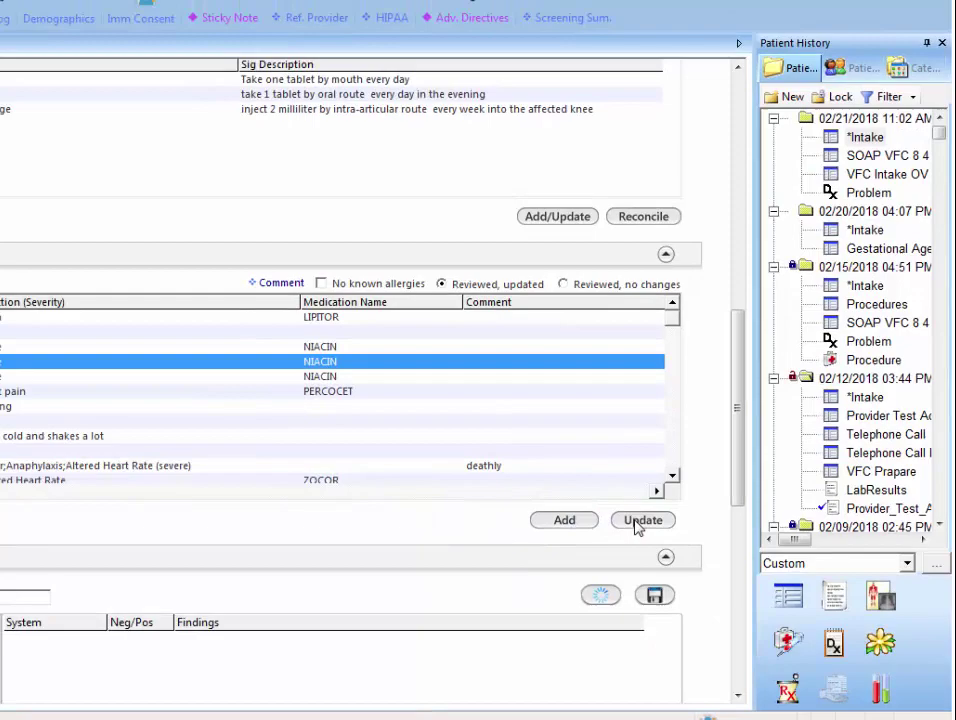
Step: Search allergens for 'ras' and choose raspberry as the new allergy
{"action": "left_click", "coordinate": [636, 516]}
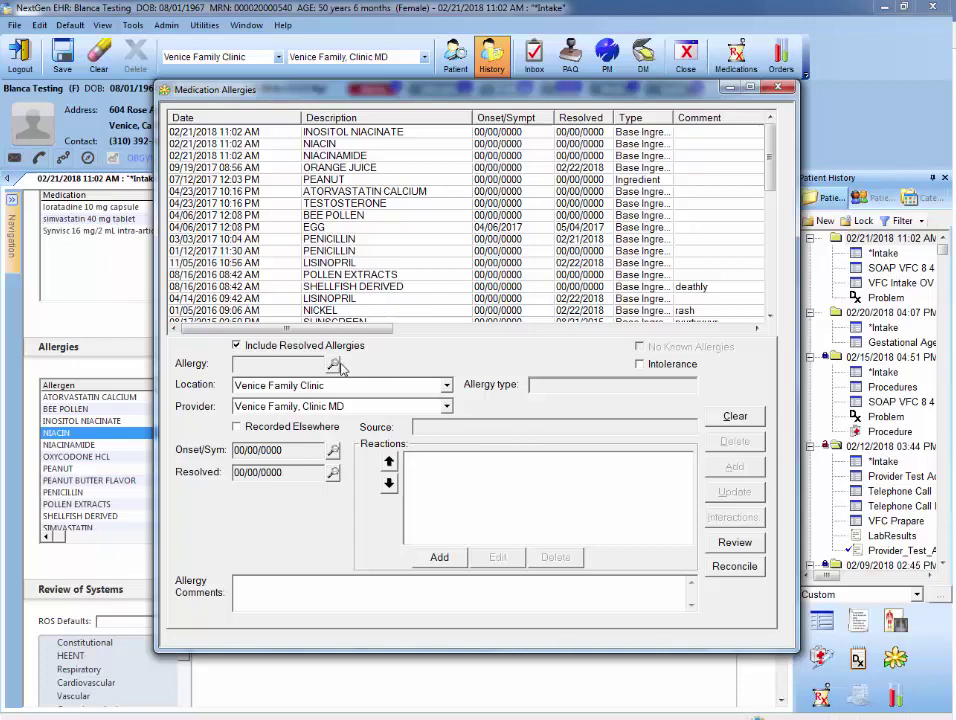
{"action": "left_click", "coordinate": [334, 366]}
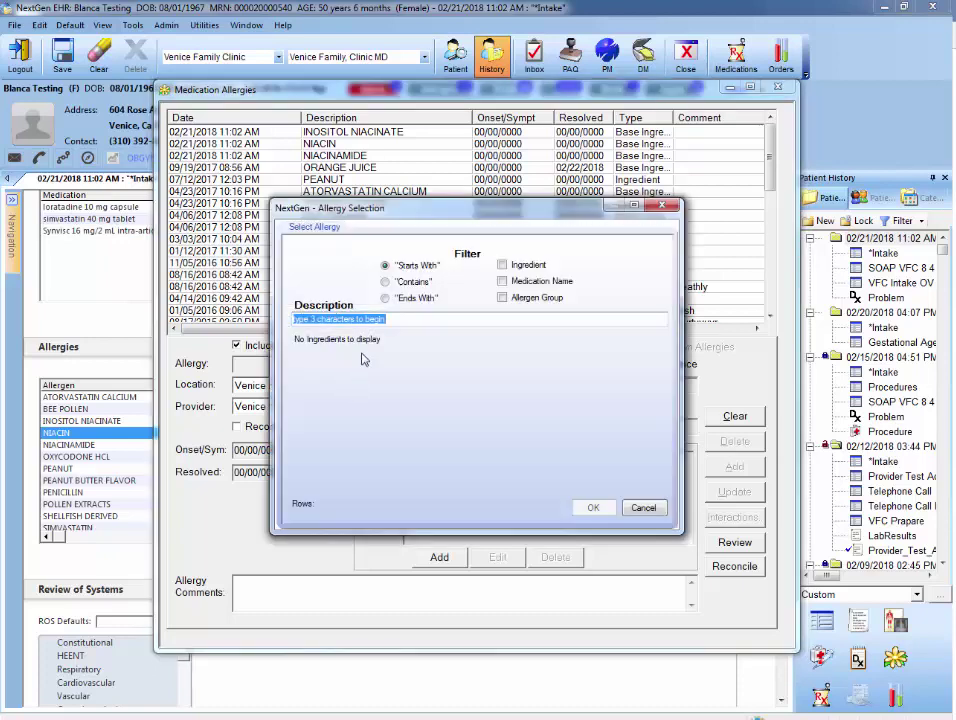
{"action": "type", "text": "rasp"}
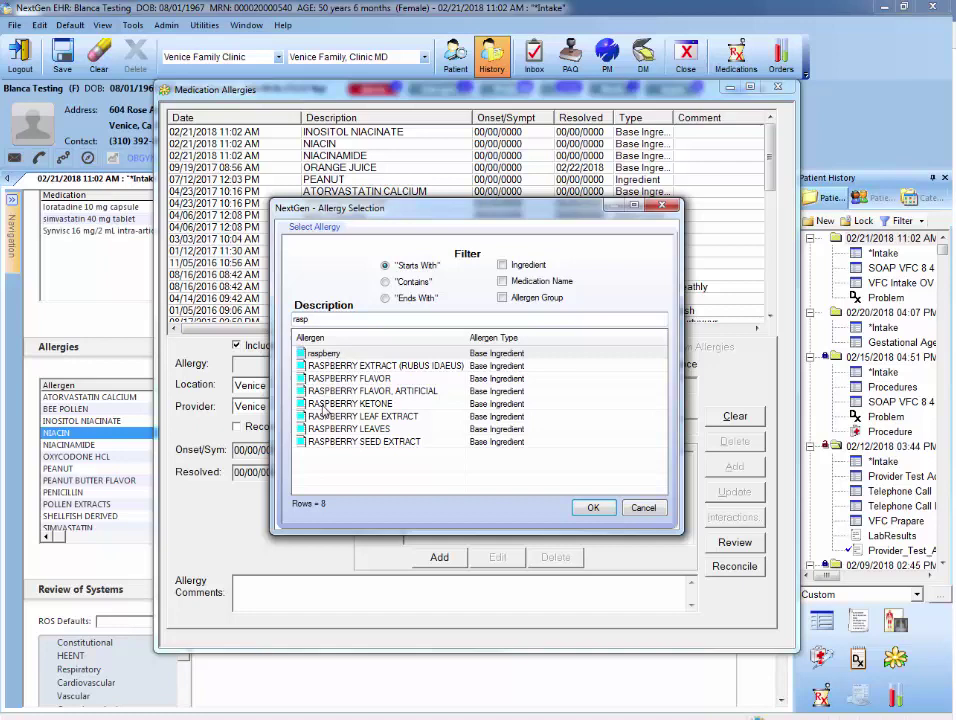
{"action": "left_click", "coordinate": [318, 356]}
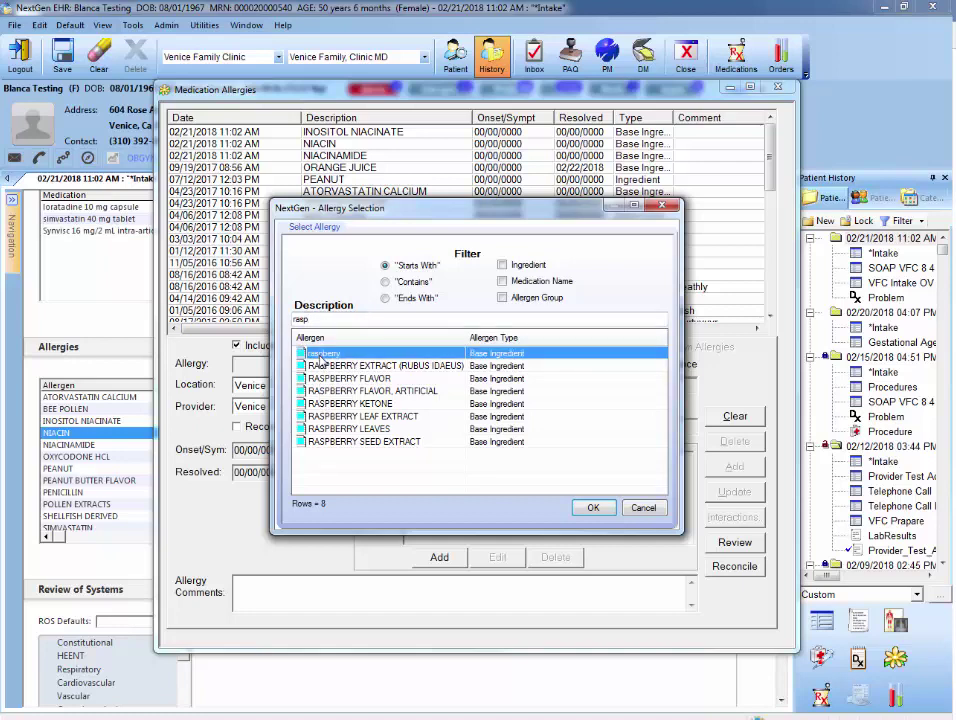
{"action": "double_click", "coordinate": [320, 356]}
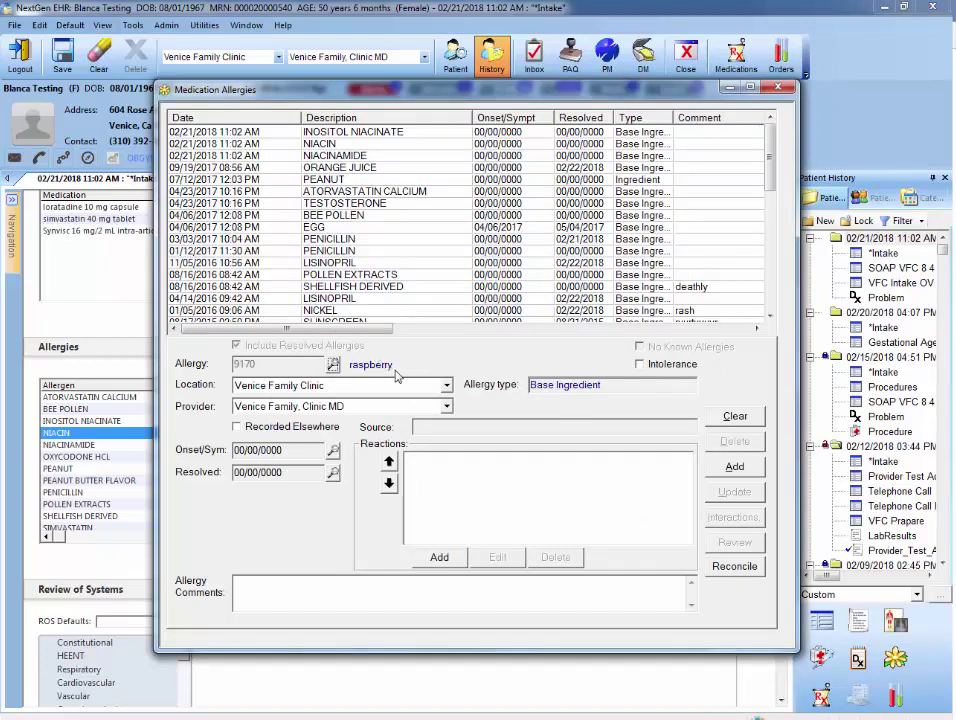
Step: Give raspberry a moderate Contact Dermatitis reaction and save it as a new allergy
{"action": "left_click", "coordinate": [445, 558]}
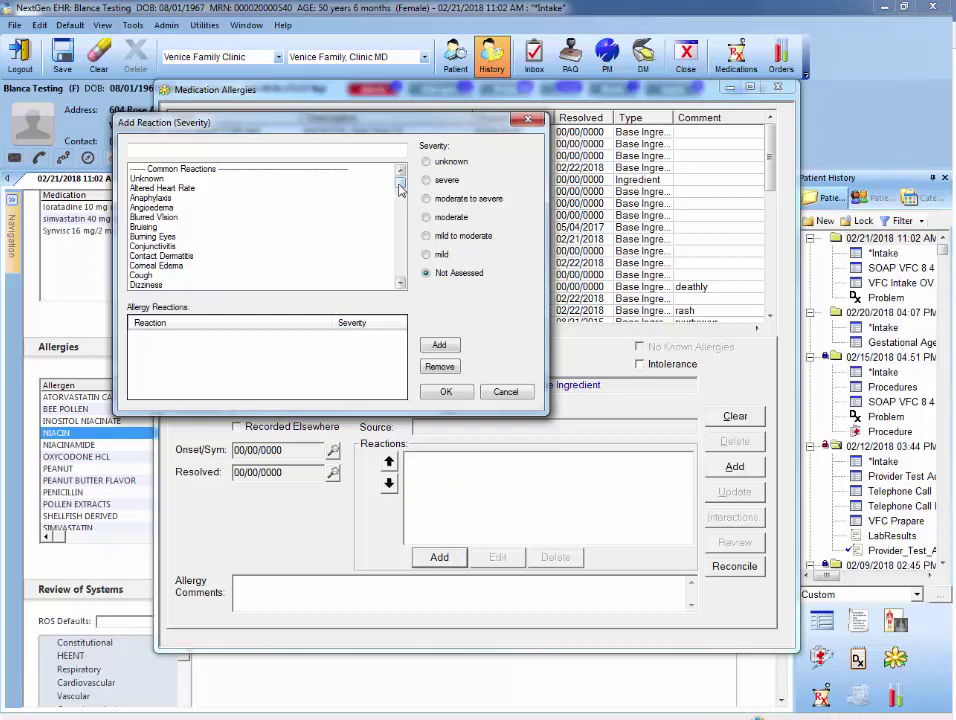
{"action": "left_click", "coordinate": [232, 256]}
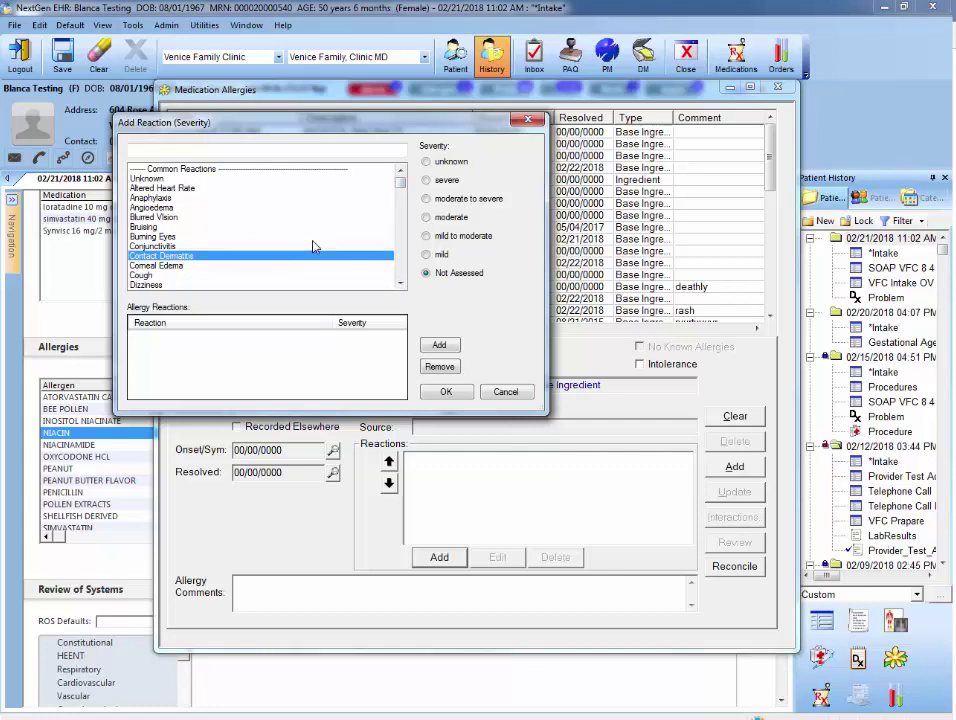
{"action": "left_click", "coordinate": [444, 218]}
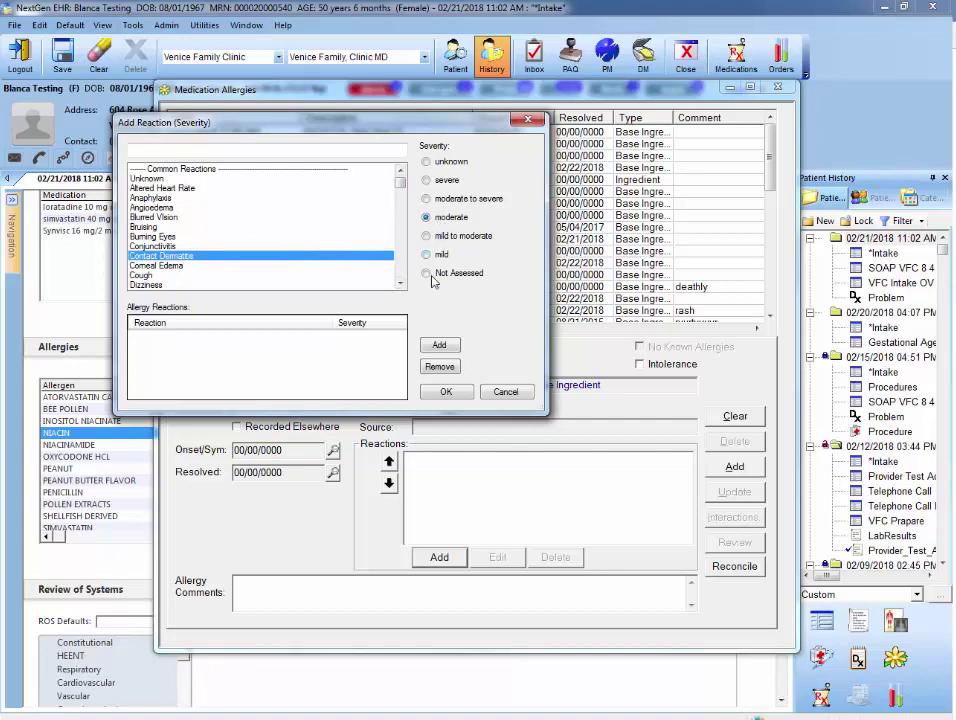
{"action": "left_click", "coordinate": [439, 346]}
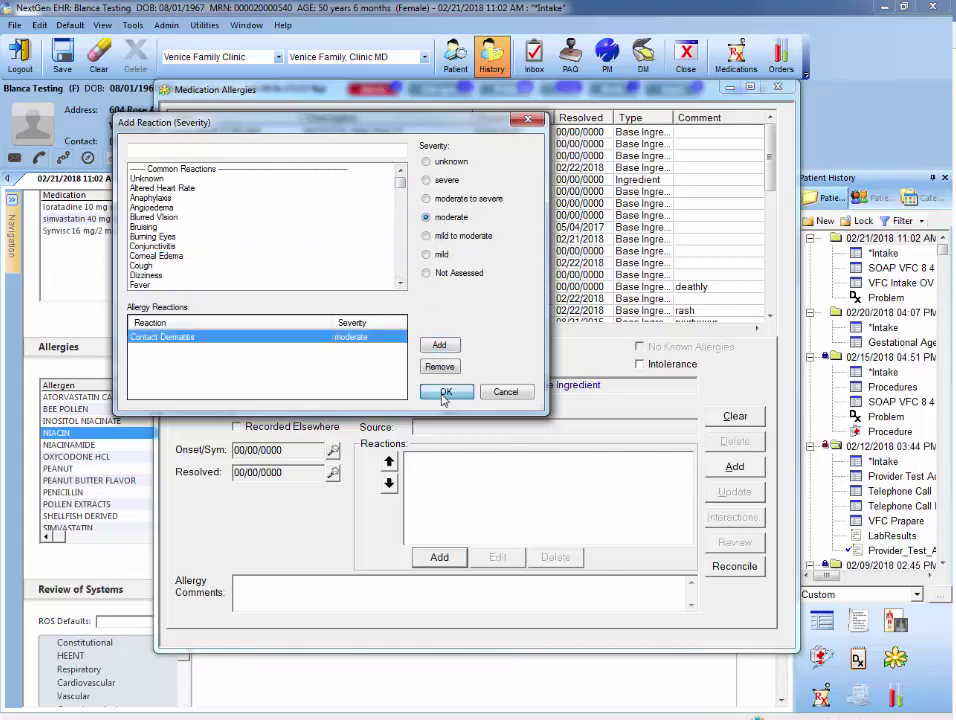
{"action": "left_click", "coordinate": [446, 392]}
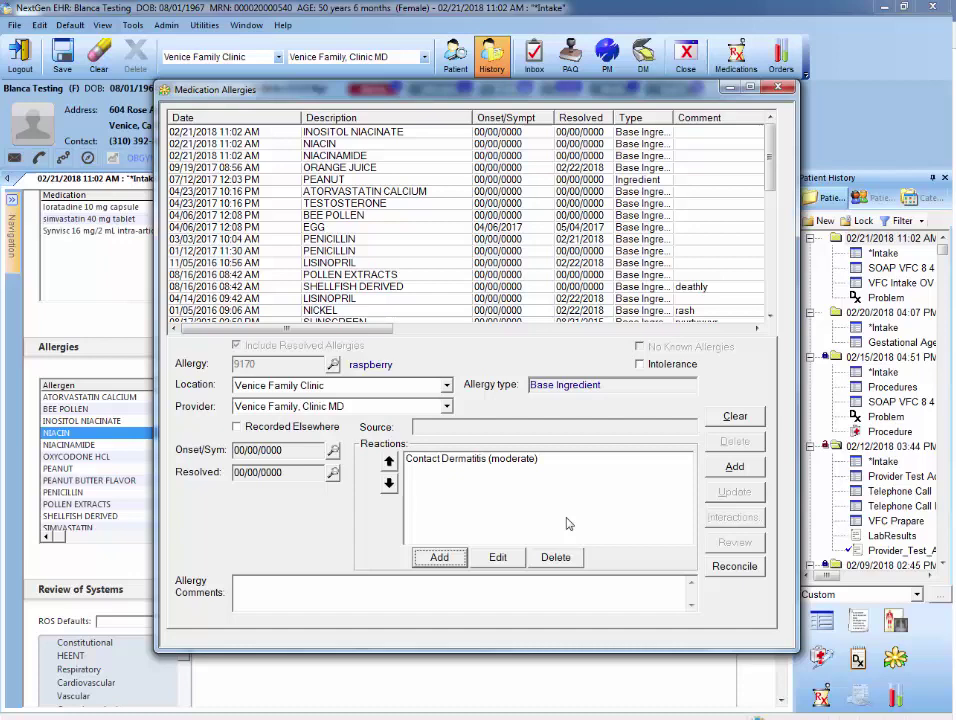
{"action": "left_click", "coordinate": [733, 472]}
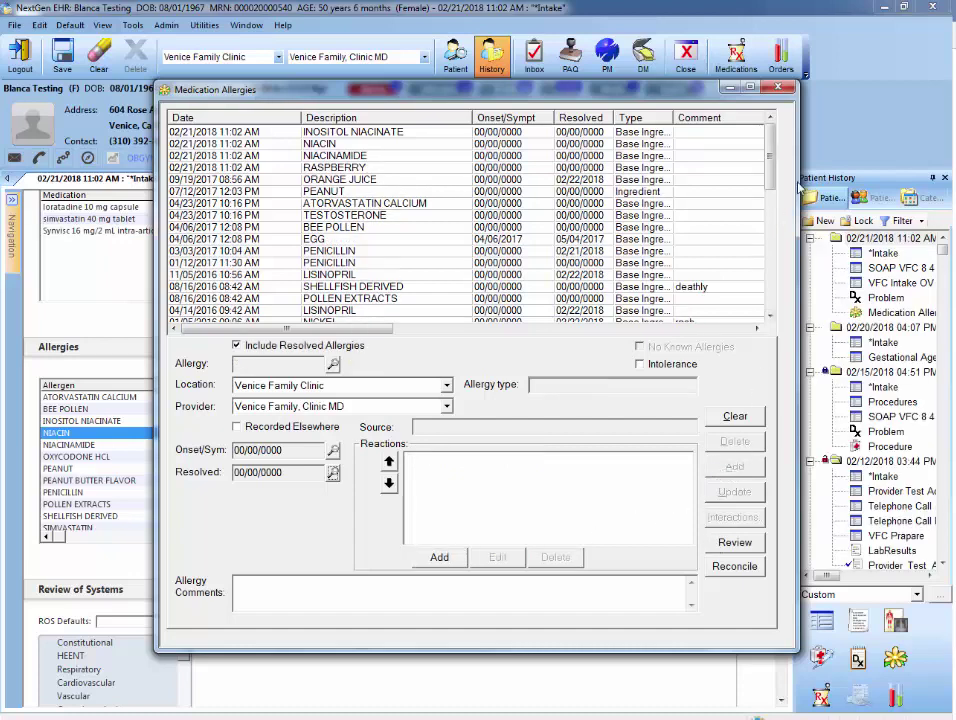
Step: Reopen Medication Allergies as a tab and load the NIACIN allergy's details
{"action": "key", "text": "Escape"}
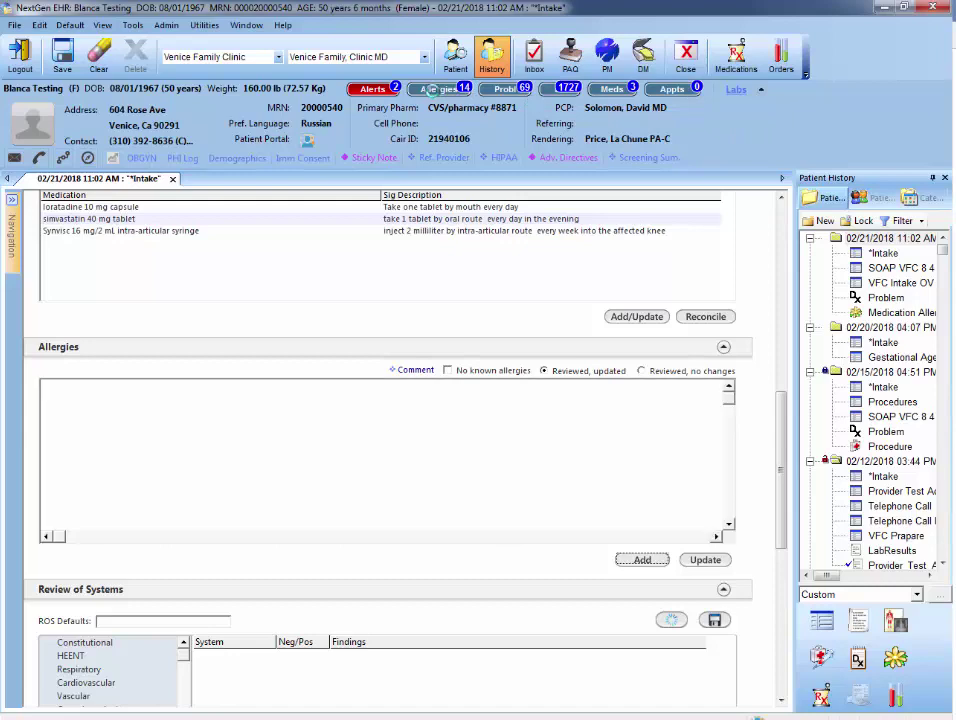
{"action": "mouse_move", "coordinate": [432, 89]}
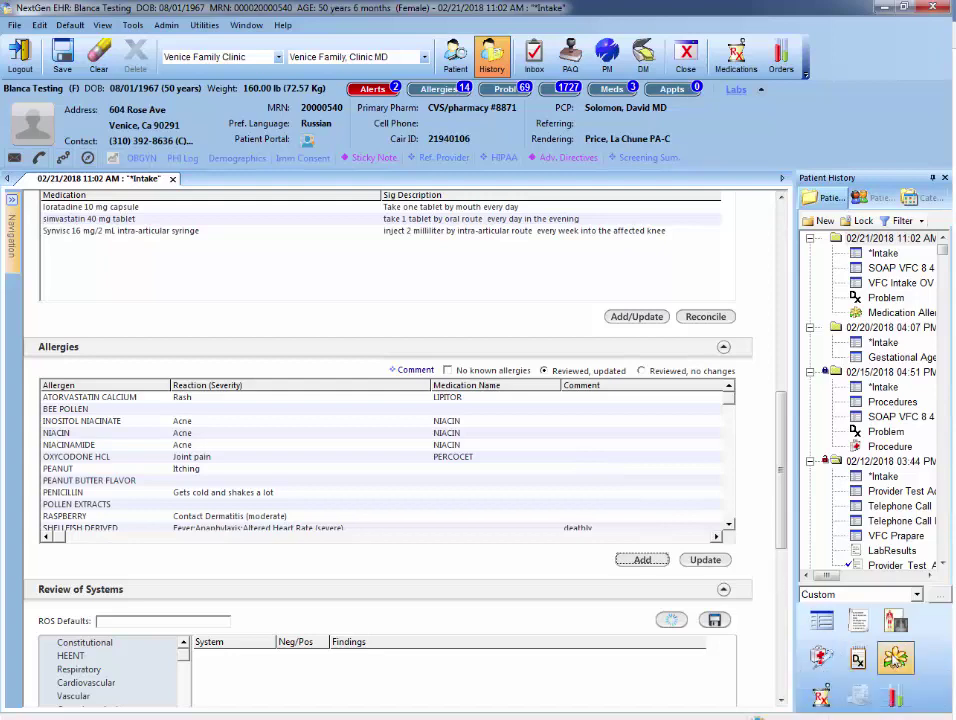
{"action": "left_click", "coordinate": [895, 660]}
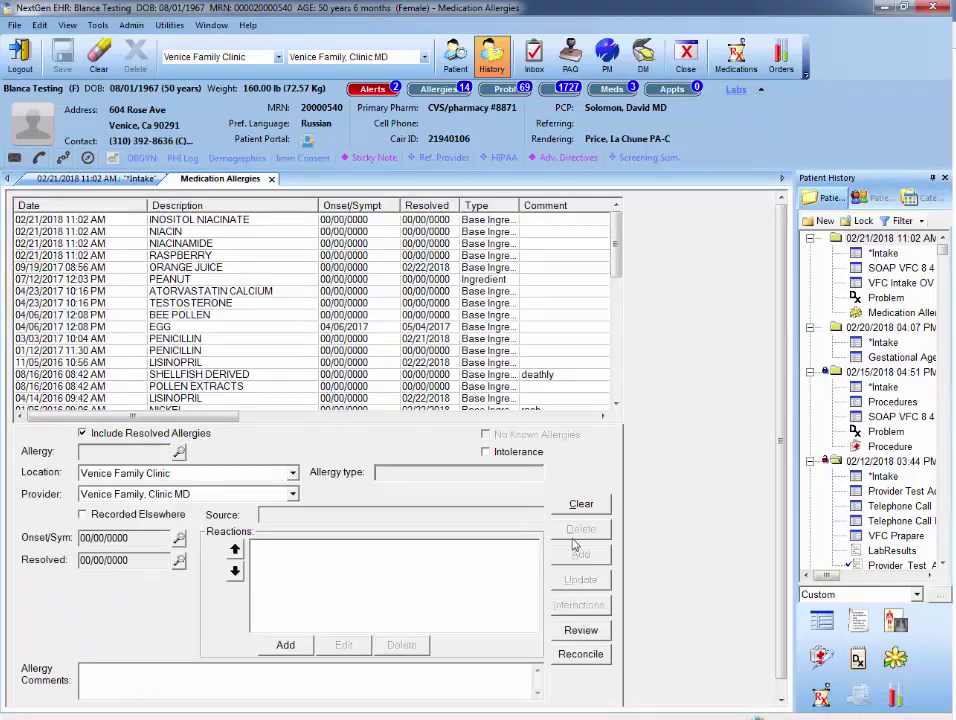
{"action": "left_click", "coordinate": [160, 233]}
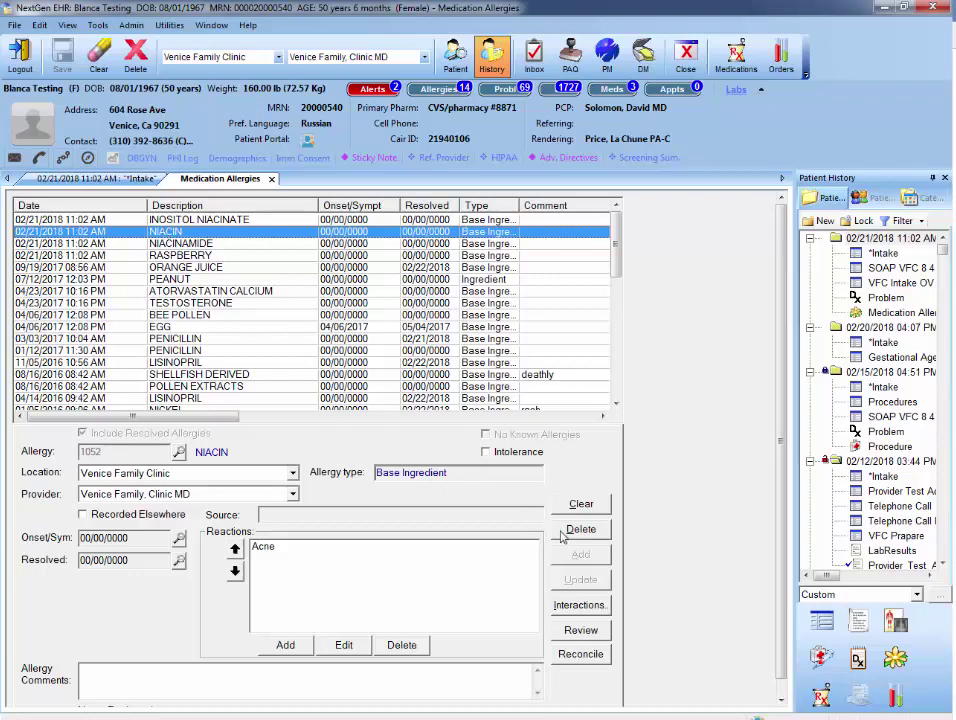
Step: Show the ORANGE JUICE allergy's details: an intolerance resolved 02/22/2018 with three reactions
{"action": "left_click", "coordinate": [182, 268]}
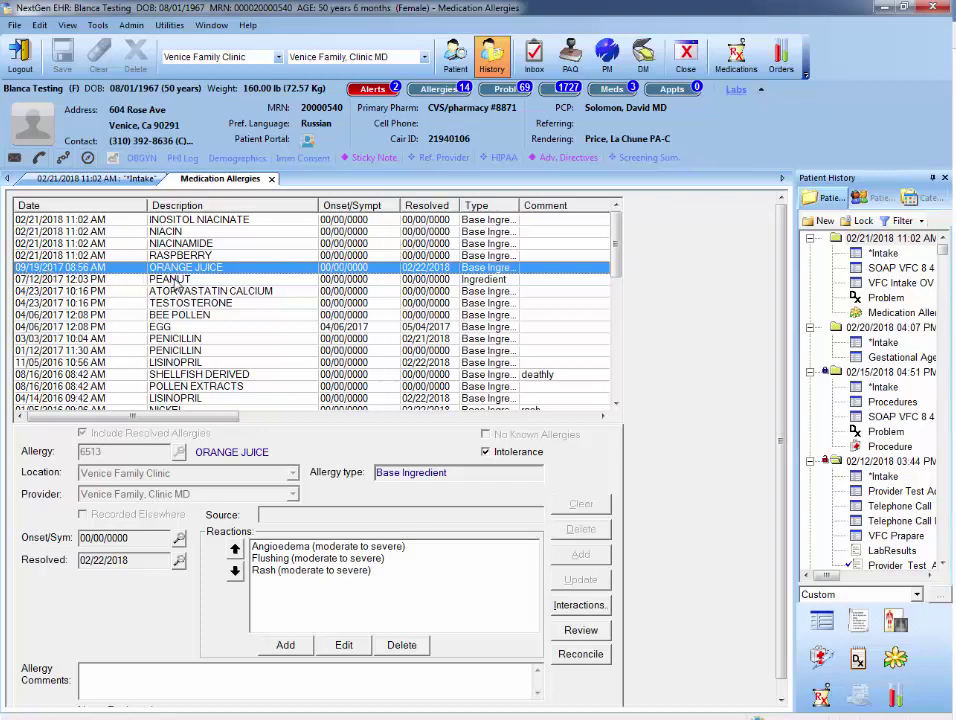
Step: Delete the NIACIN allergy and confirm, leaving 13 allergies
{"action": "left_click", "coordinate": [130, 231]}
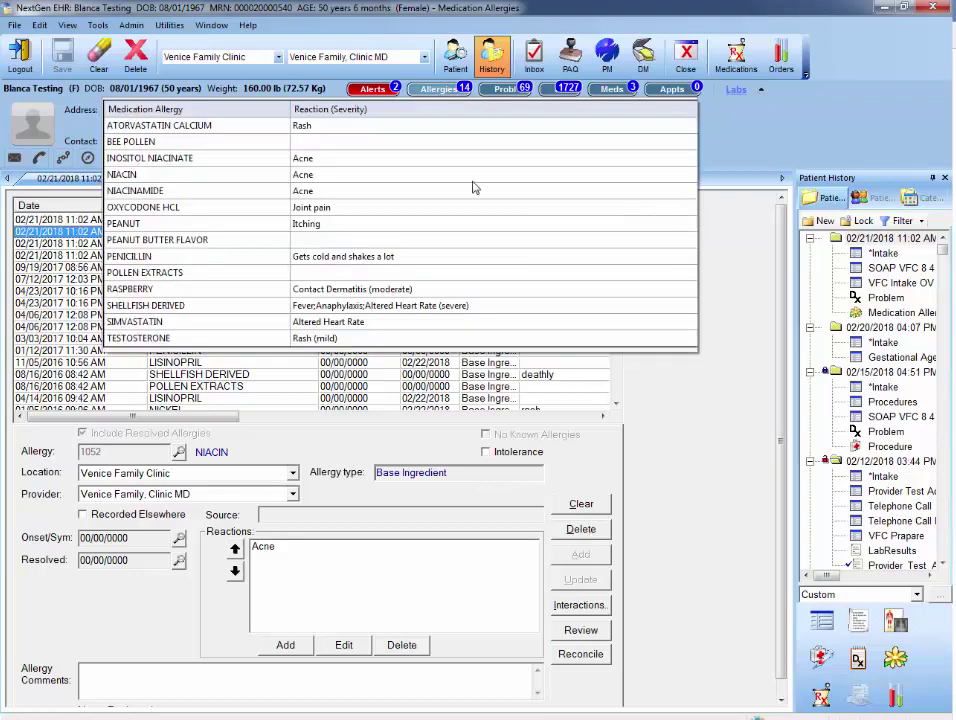
{"action": "left_click", "coordinate": [582, 531]}
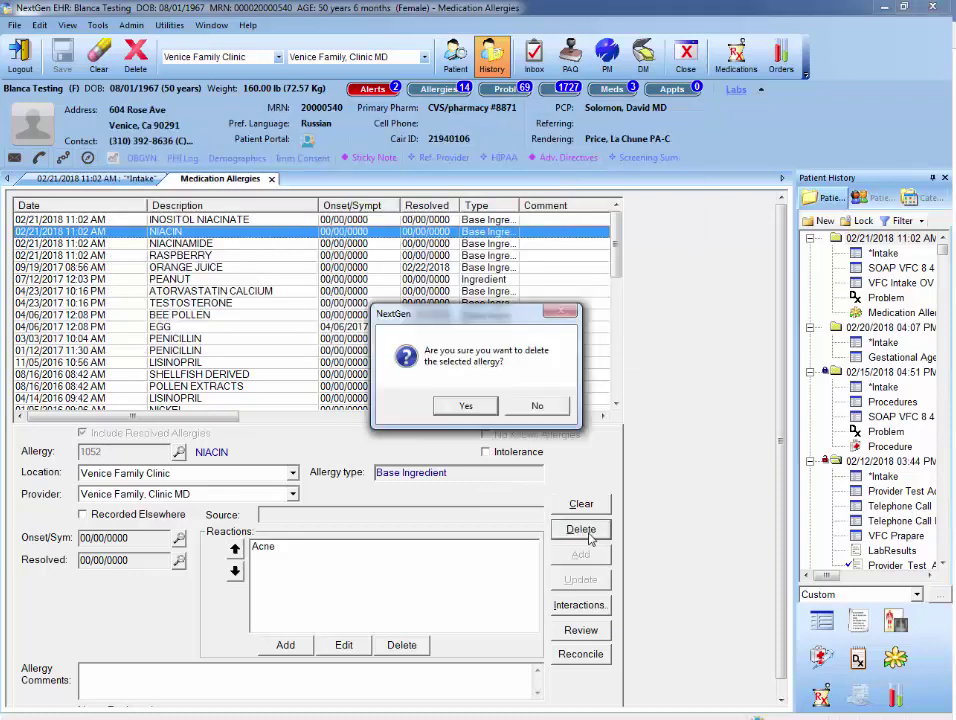
{"action": "left_click", "coordinate": [463, 408]}
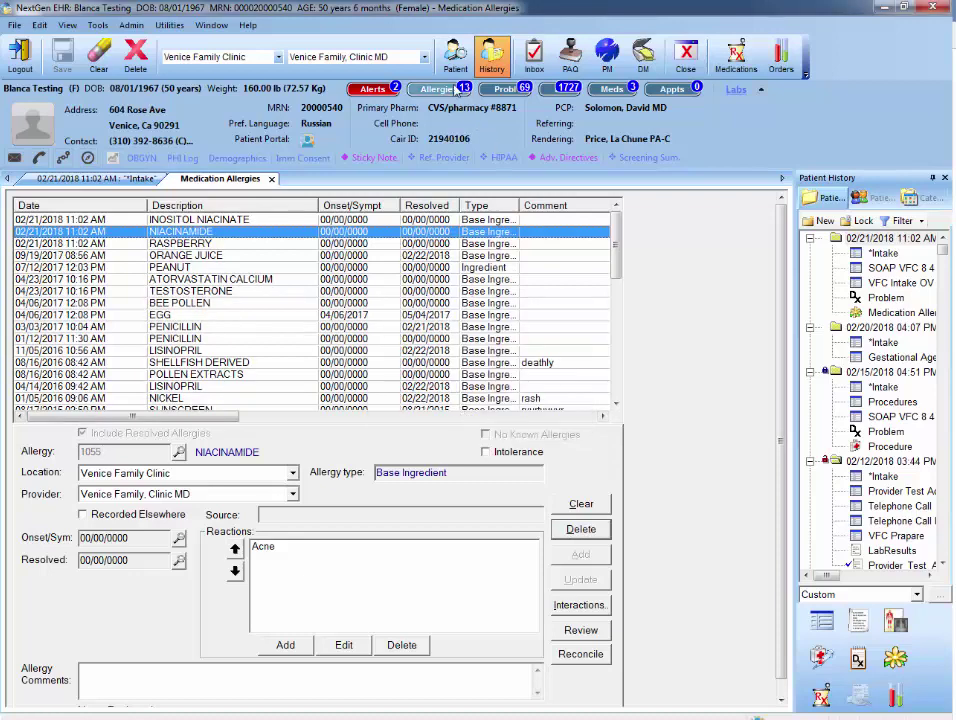
{"action": "mouse_move", "coordinate": [457, 92]}
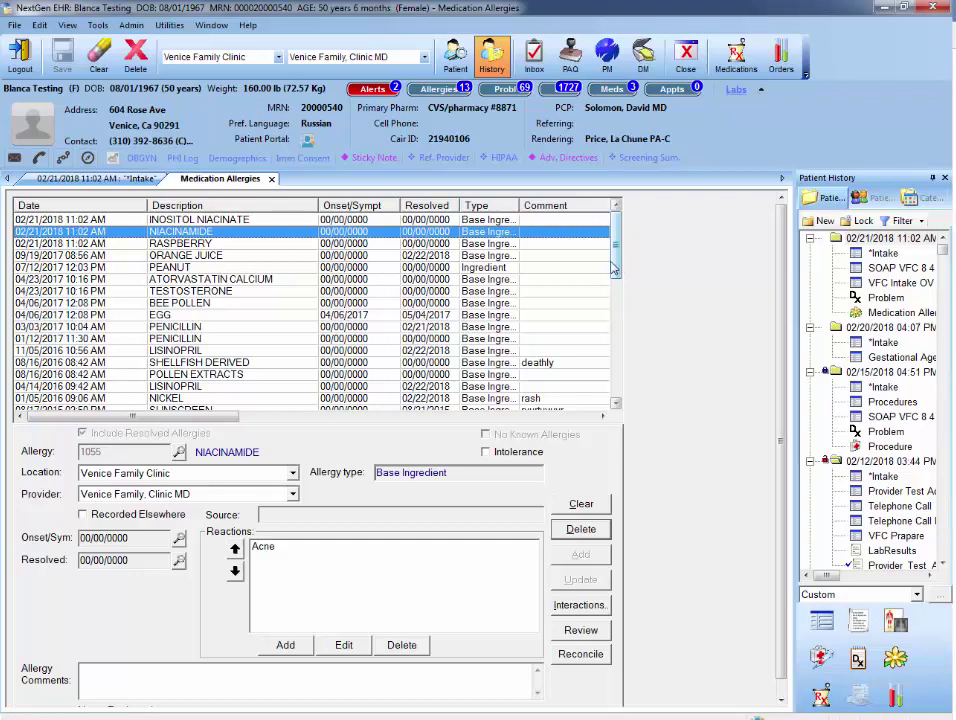
Step: Mark the 01/12/2017 PENICILLIN allergy resolved on 02/21/2018 and confirm the update
{"action": "left_click", "coordinate": [183, 340]}
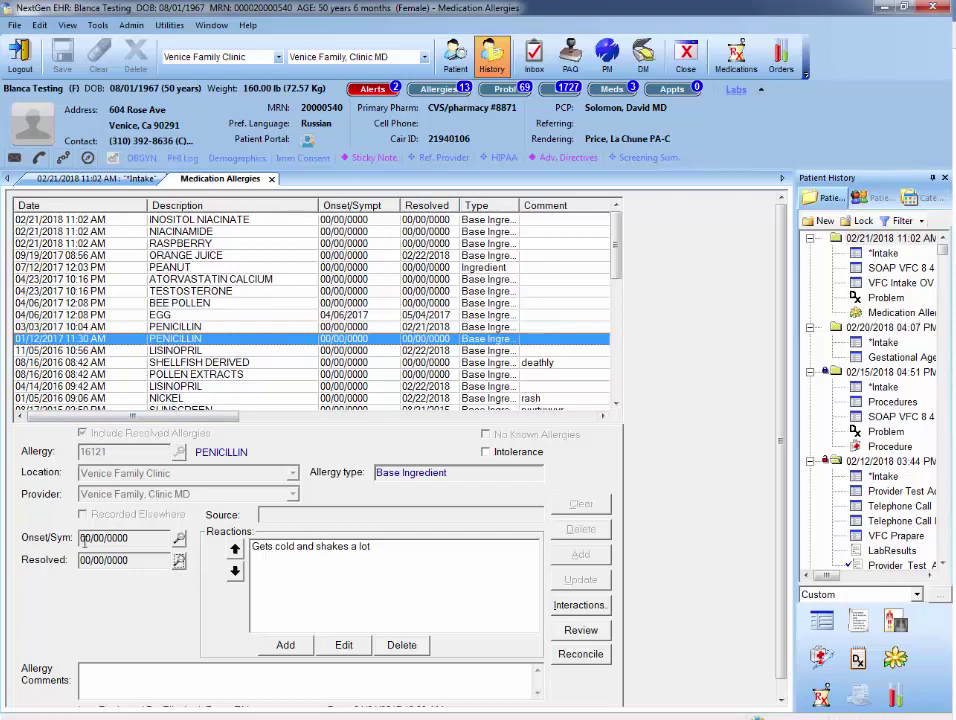
{"action": "left_click", "coordinate": [179, 563]}
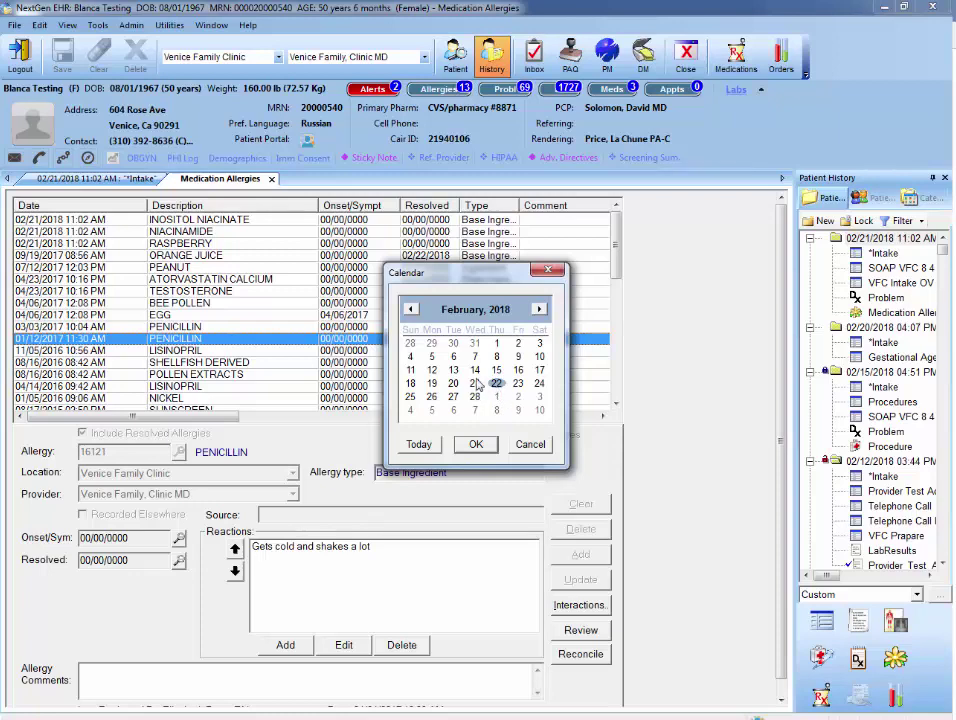
{"action": "left_click", "coordinate": [477, 385]}
{"action": "left_click", "coordinate": [476, 446]}
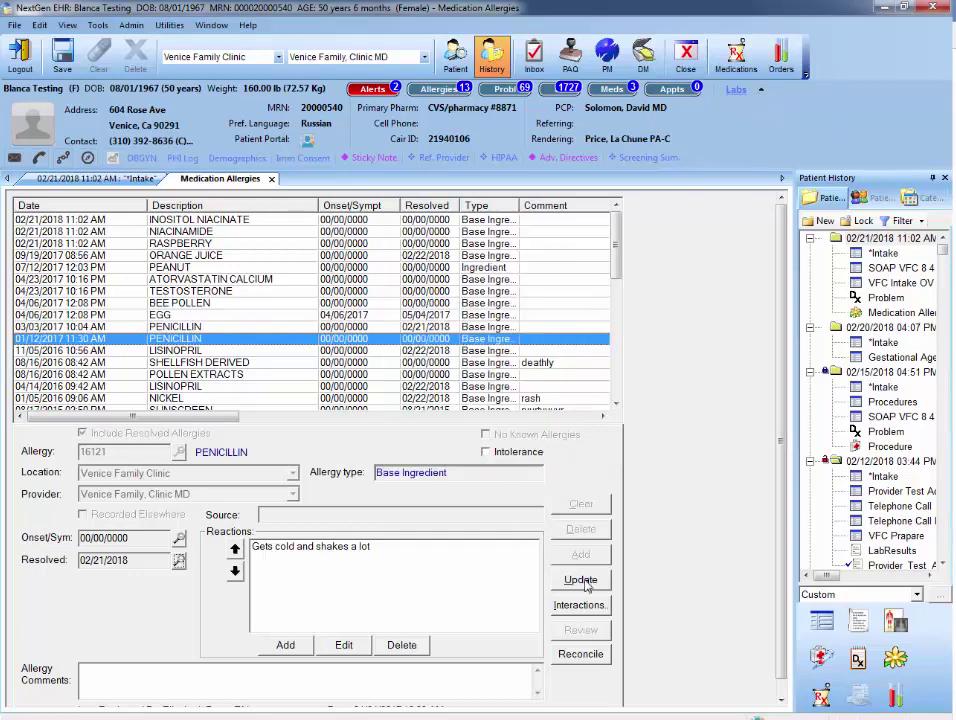
{"action": "left_click", "coordinate": [585, 581]}
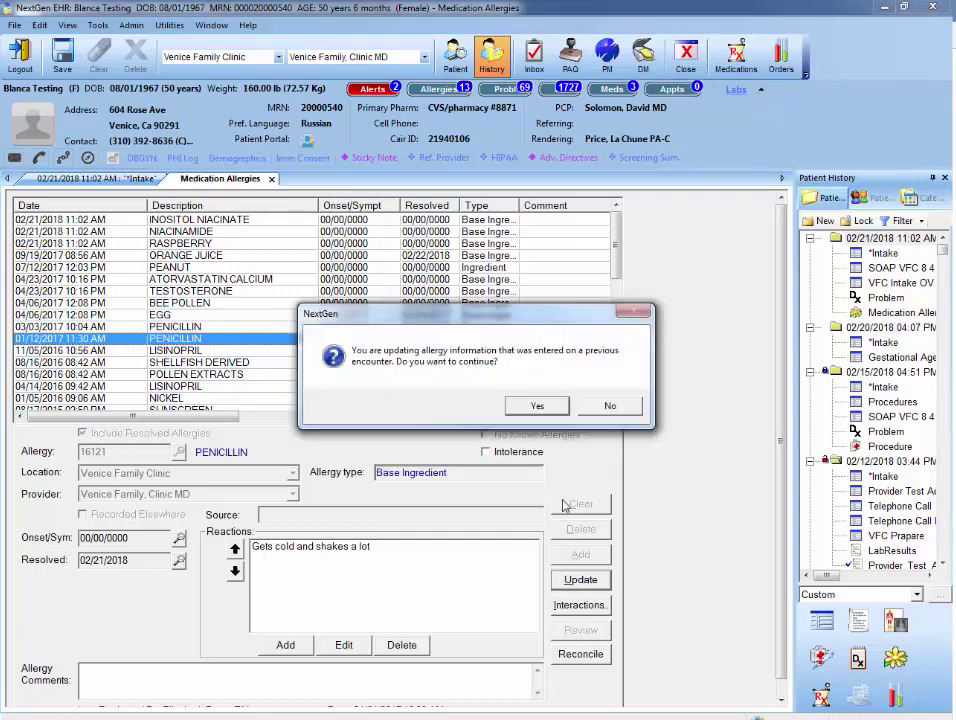
{"action": "left_click", "coordinate": [536, 404]}
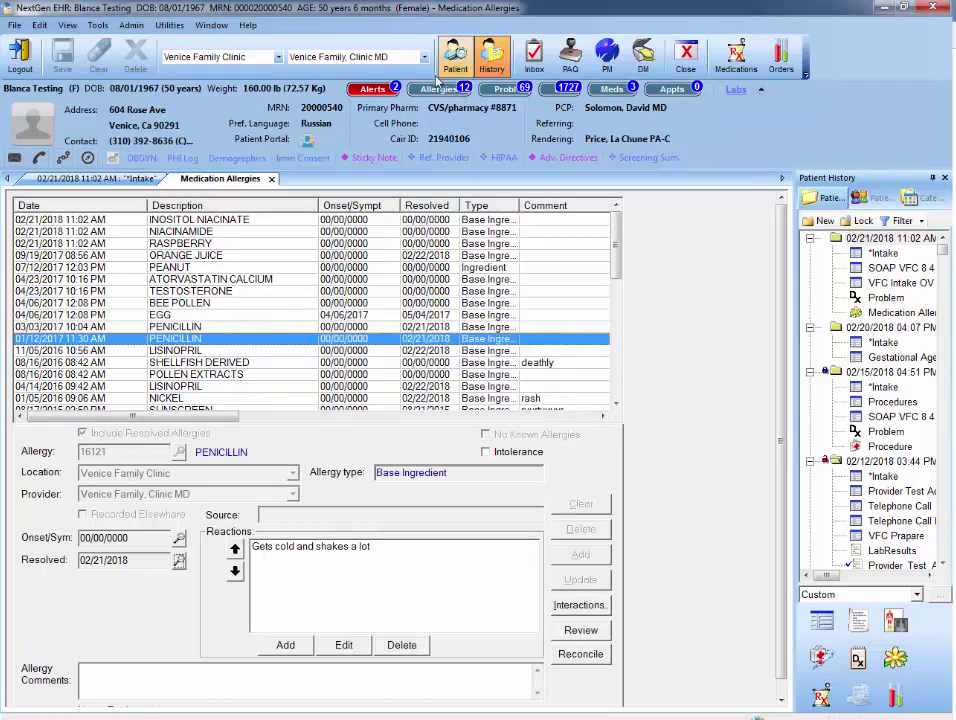